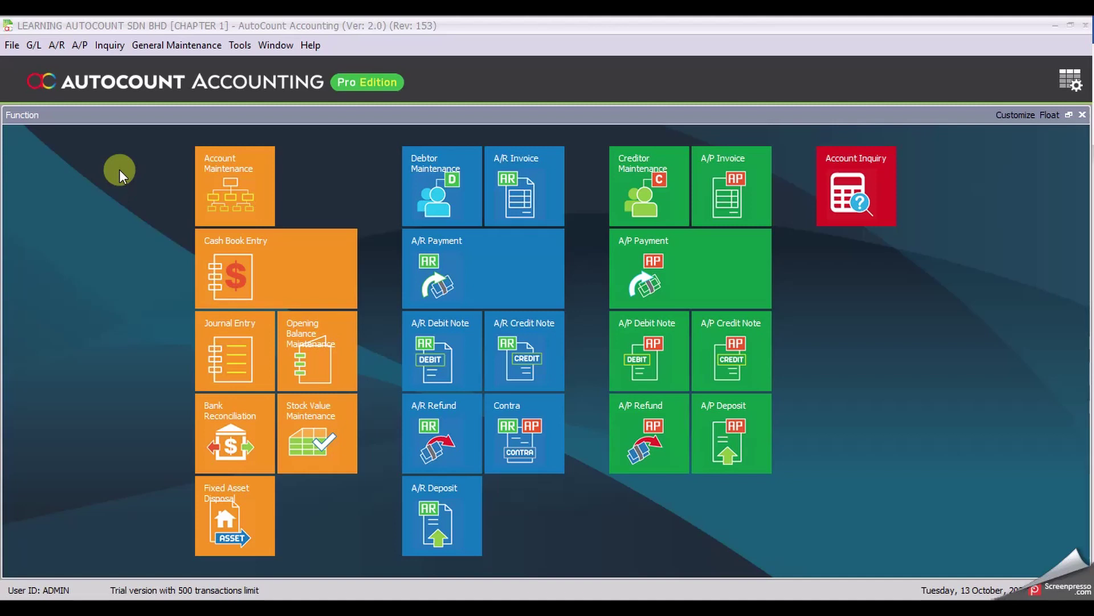
- Open the G/L menu from the menu bar
left_click(33, 45)
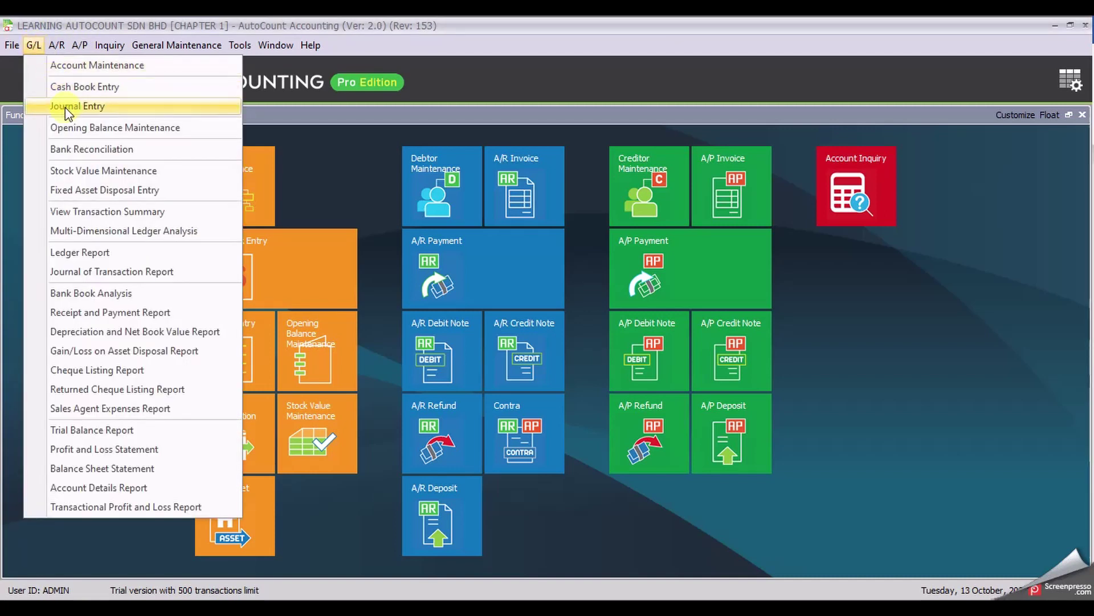
- Run the Ledger Report inquiry for 01/01/2020 to 31/01/2020
left_click(123, 253)
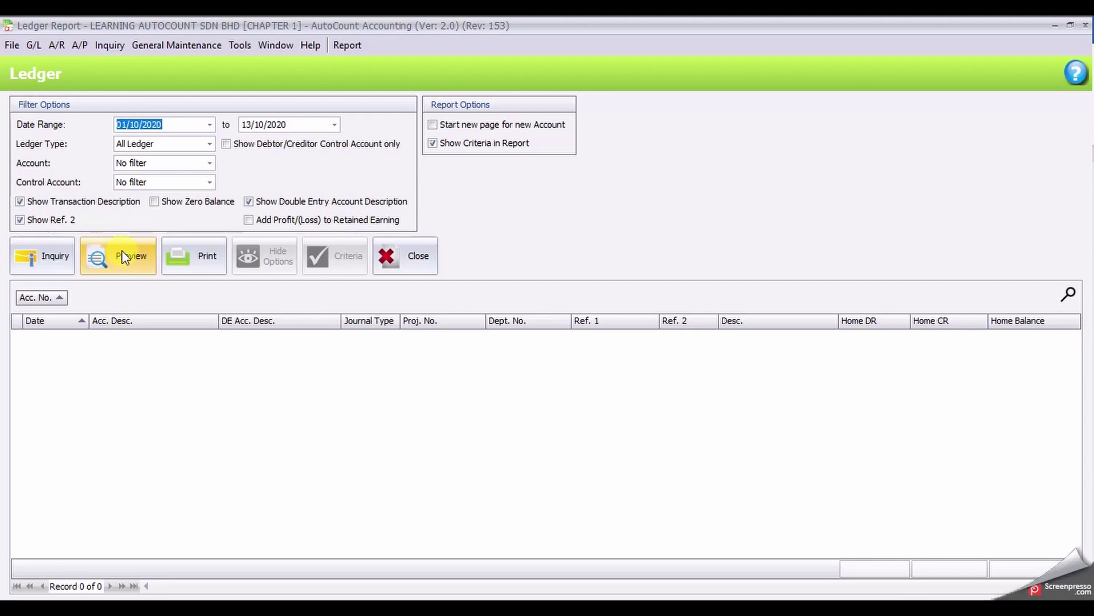
left_click(133, 124)
double_click(134, 124)
type("01")
left_click(247, 125)
type("31/01")
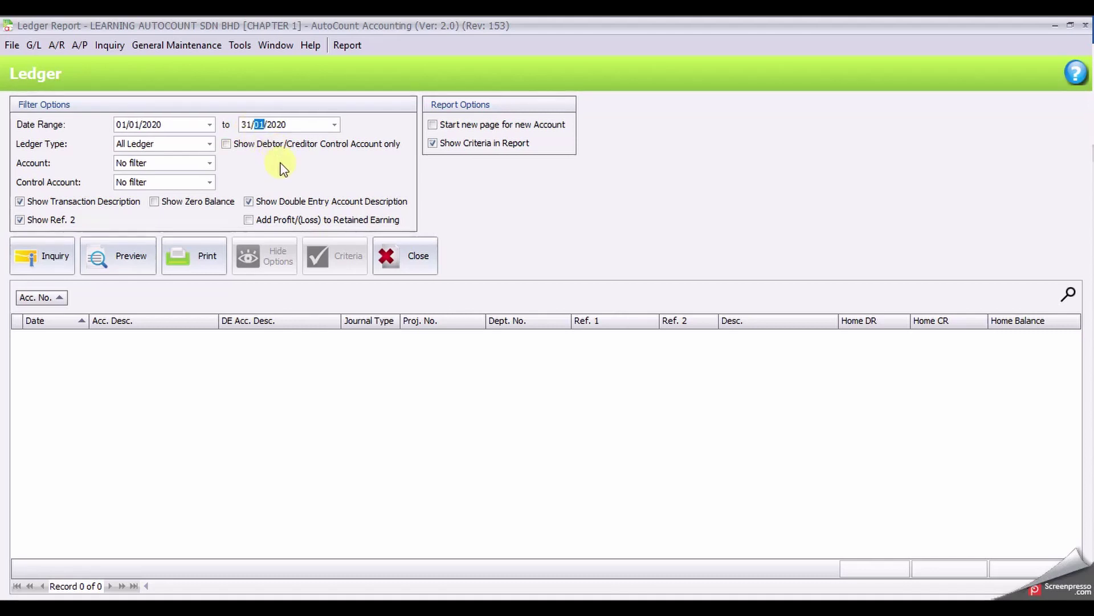
left_click(42, 264)
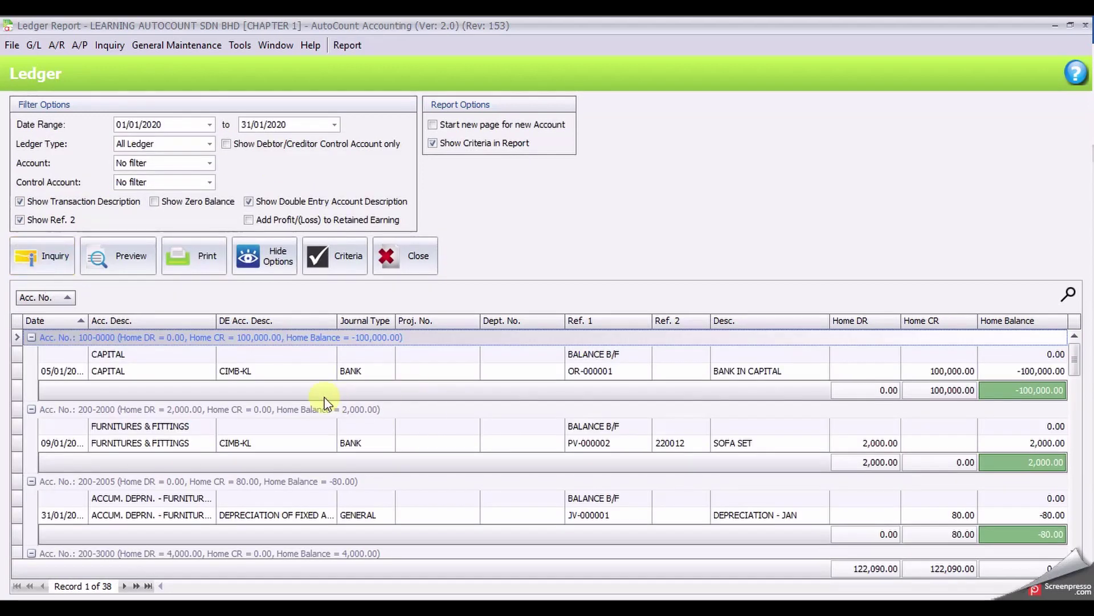
- Review the 38-account ledger listing totalling 122,090.00 and bring up the preview layout choices
scroll(341, 396, "down", 6)
scroll(325, 404, "down", 8)
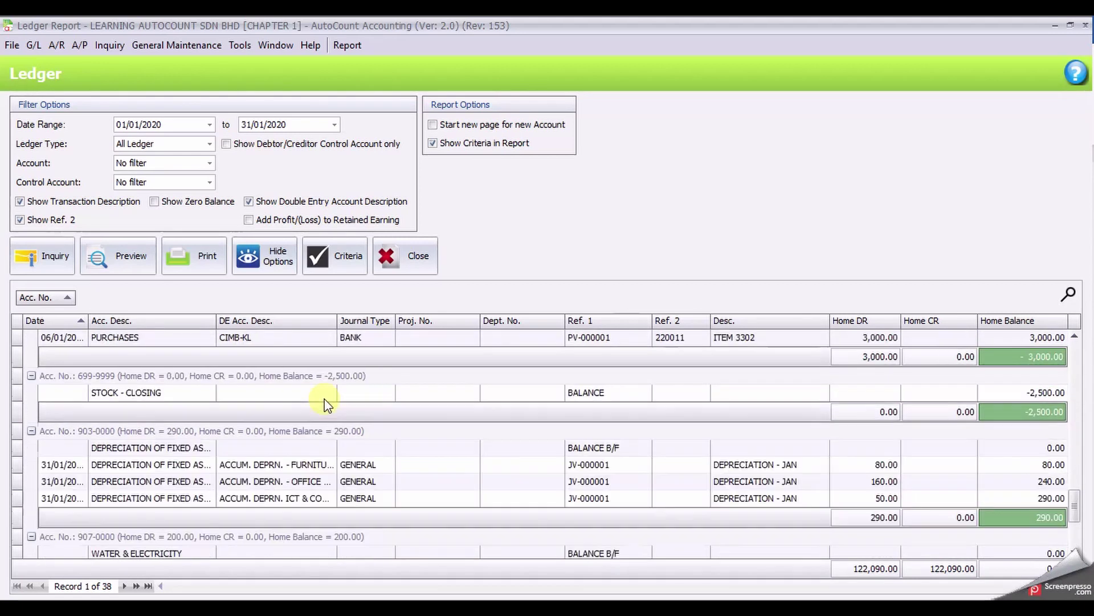
scroll(325, 405, "down", 4)
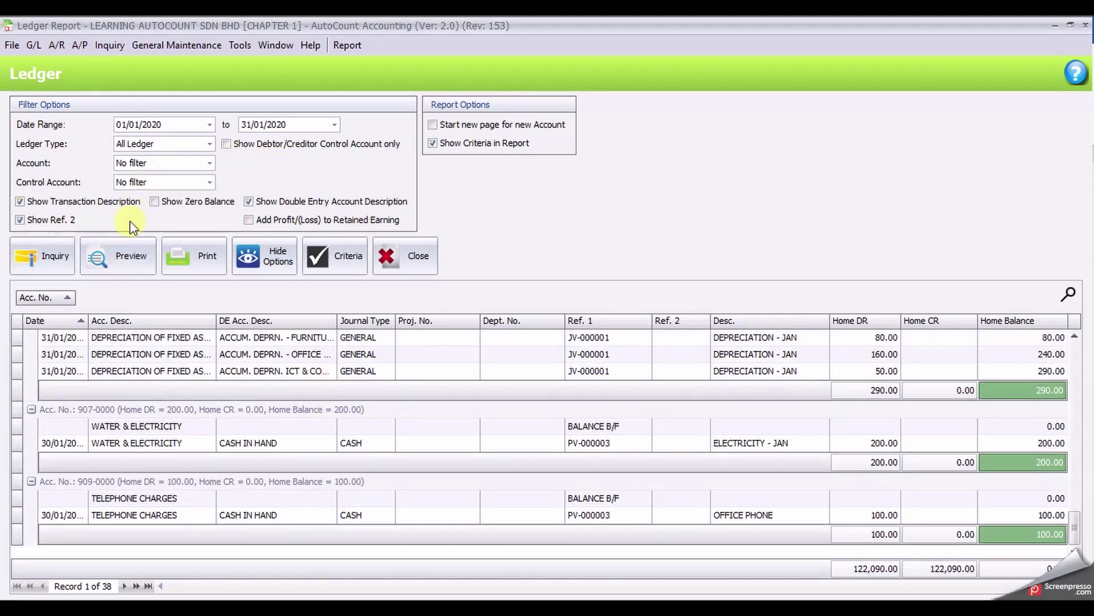
left_click(132, 262)
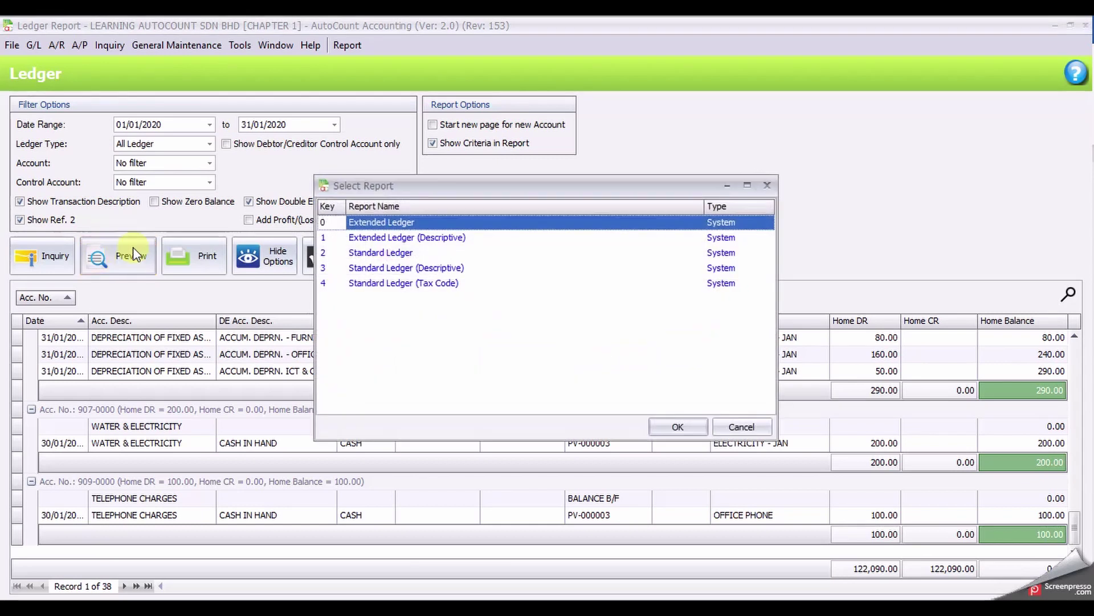
- Preview all four pages of the Standard Ledger layout, then close the preview
left_click(433, 253)
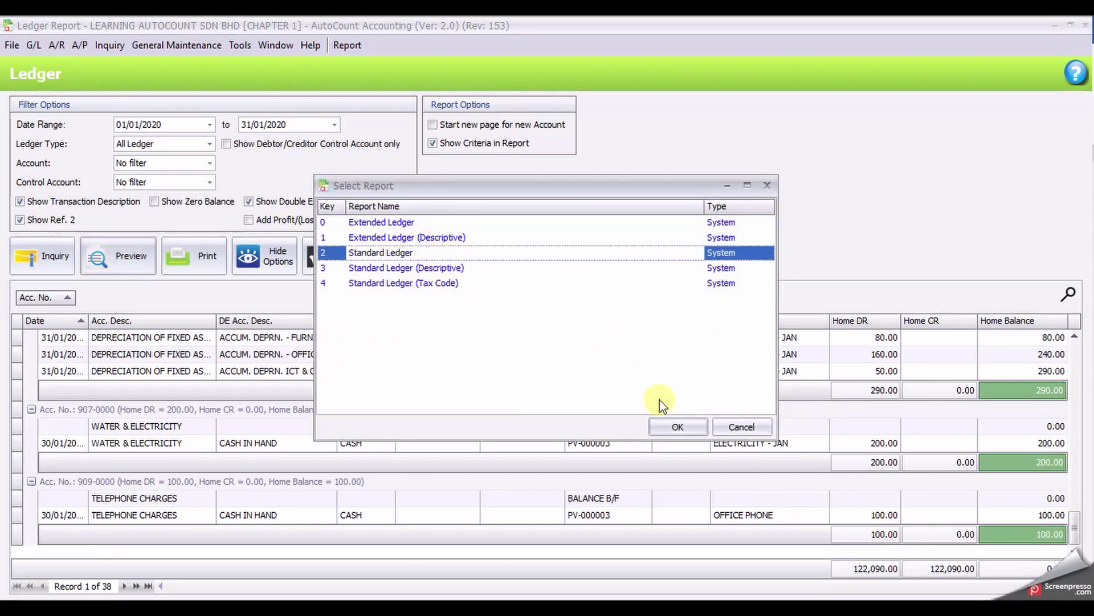
left_click(677, 426)
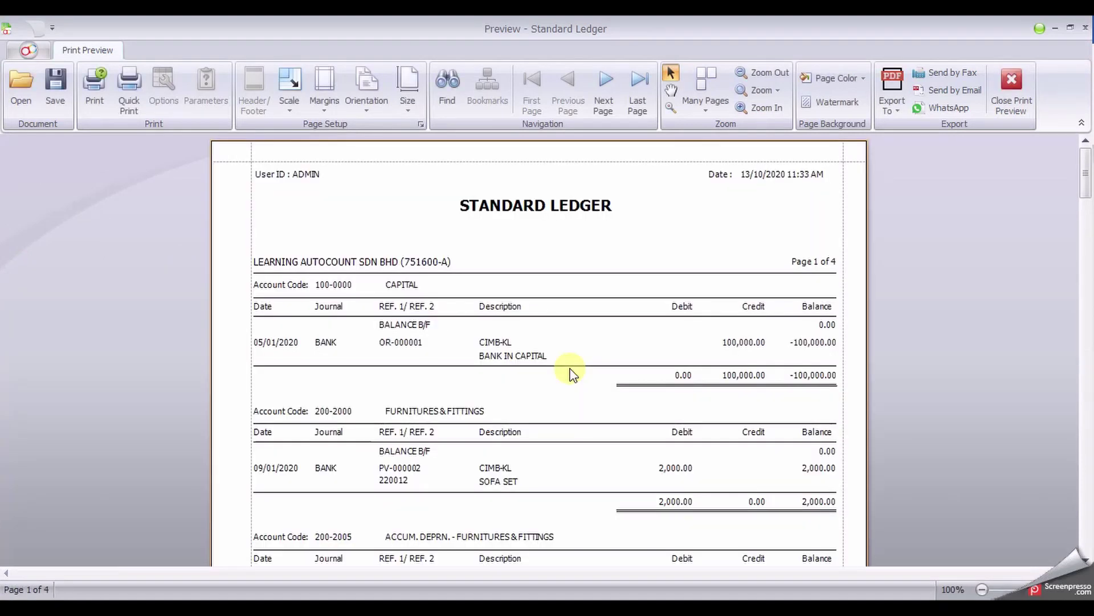
scroll(570, 374, "down", 5)
scroll(572, 374, "down", 15)
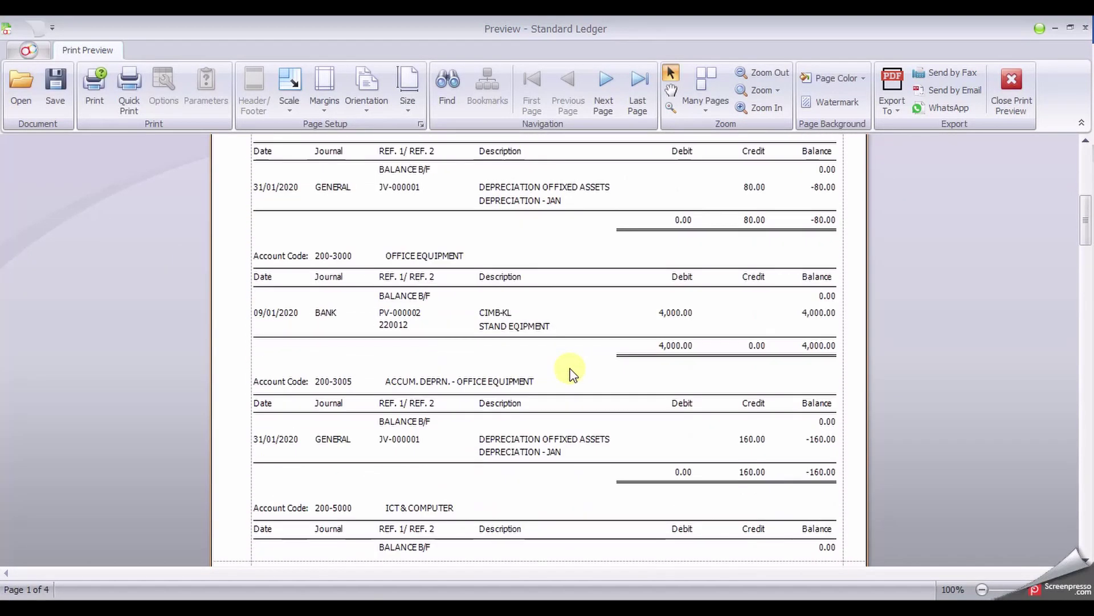
scroll(572, 373, "down", 15)
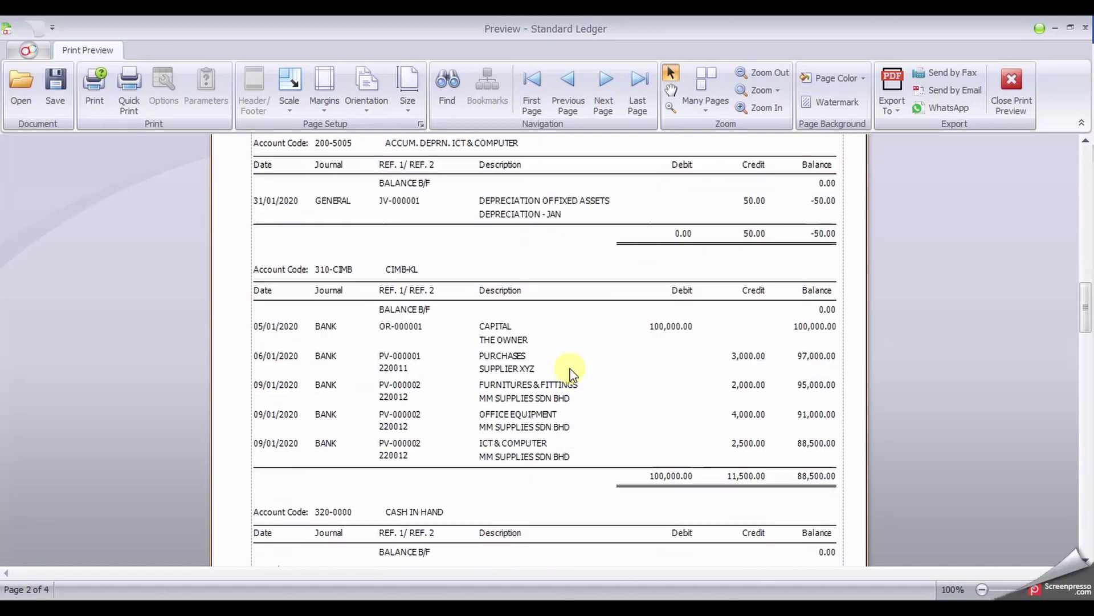
scroll(571, 373, "down", 15)
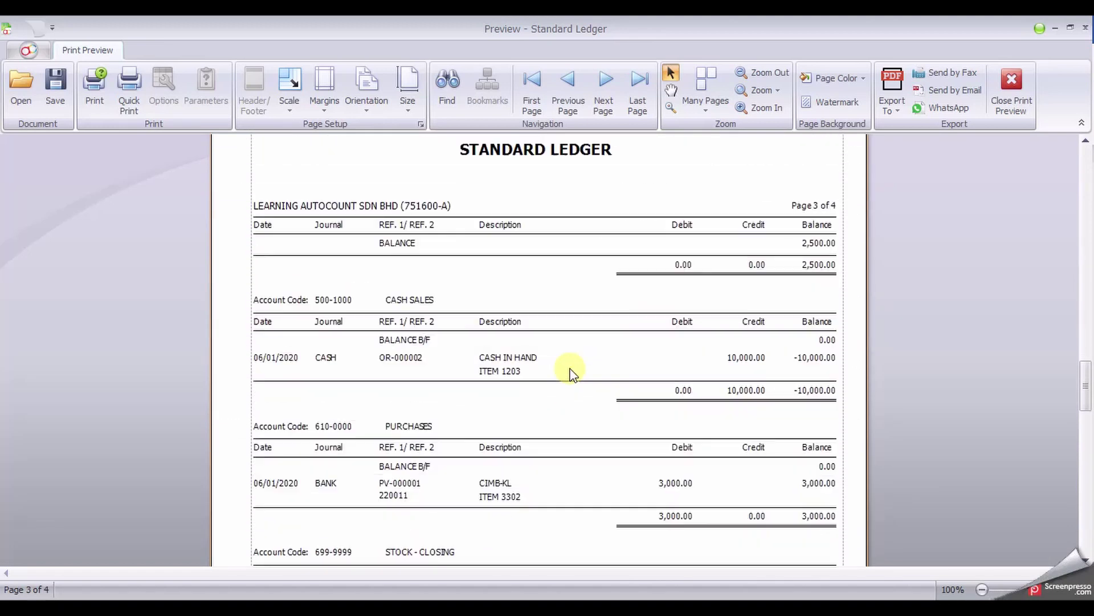
scroll(571, 373, "down", 15)
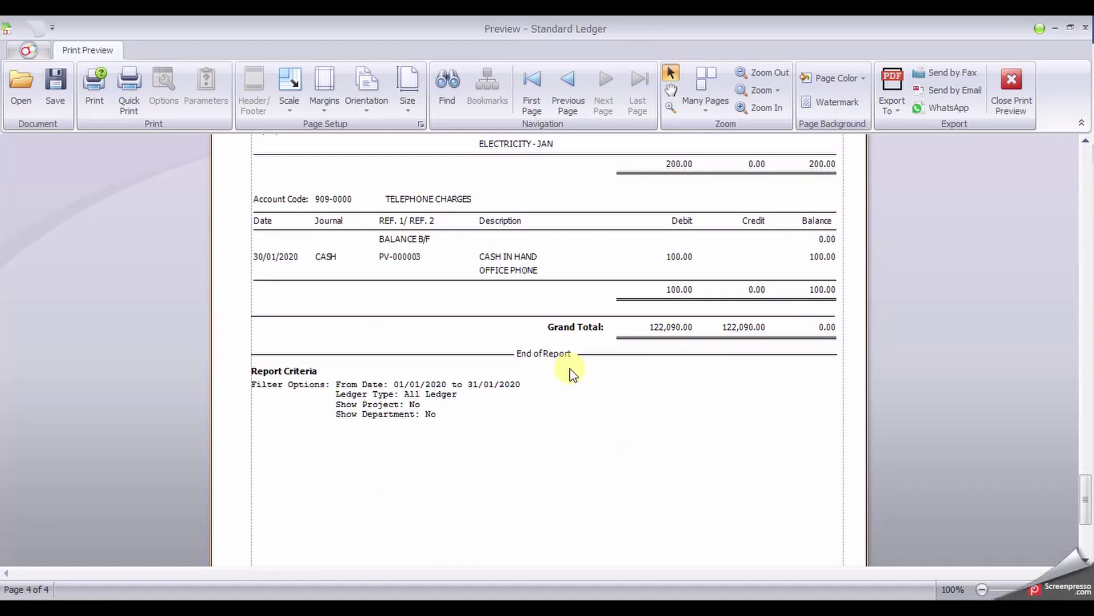
scroll(572, 374, "down", 3)
left_click(1007, 100)
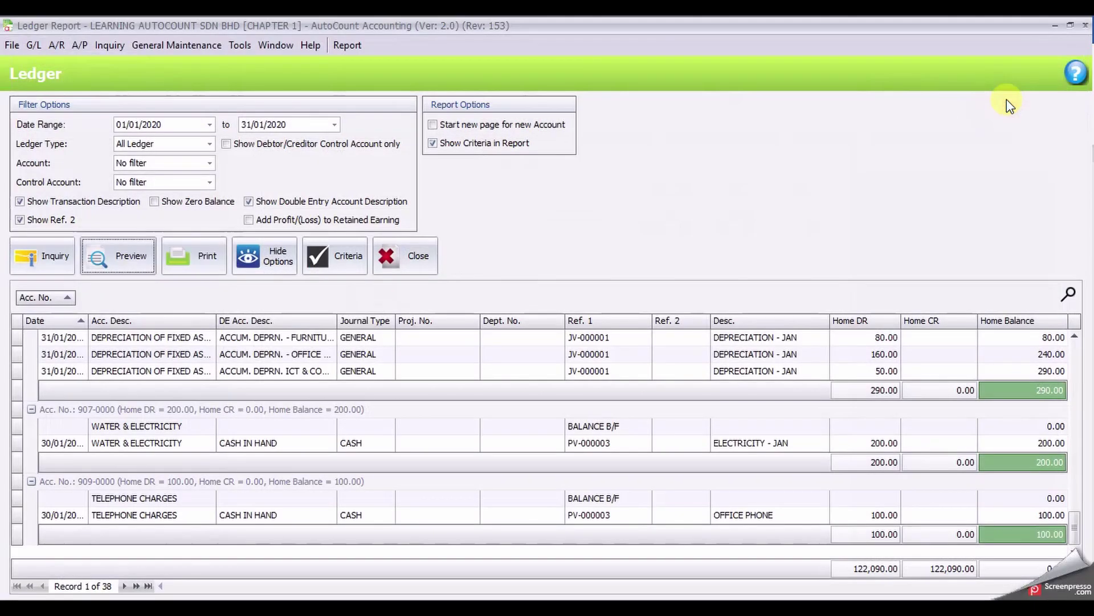
- Close the Ledger window and open the Journal of Transaction Report from G/L
left_click(420, 265)
left_click(37, 50)
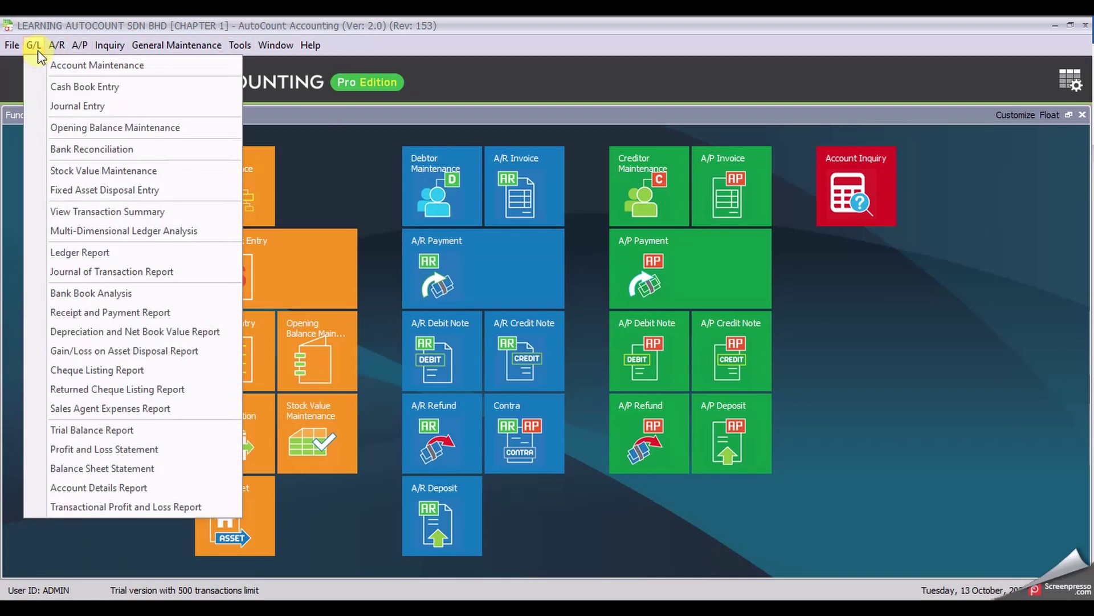
left_click(117, 273)
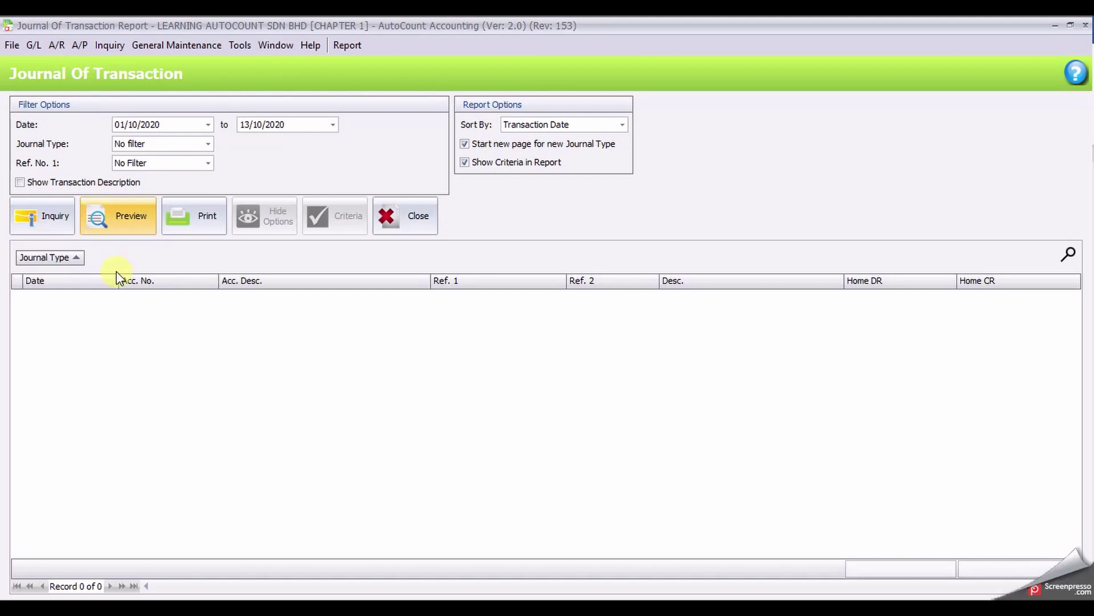
- List journal transactions for 01/01/2020–31/01/2020: 17 records totalling 122,090.00
left_click(133, 124)
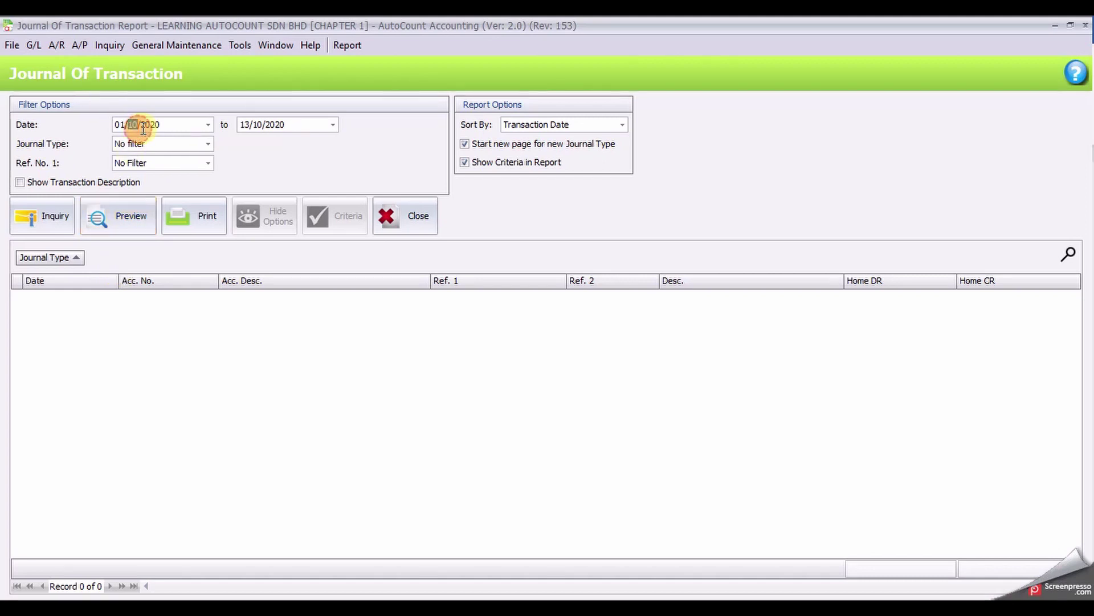
type("01")
left_click(246, 125)
type("31")
left_click(41, 220)
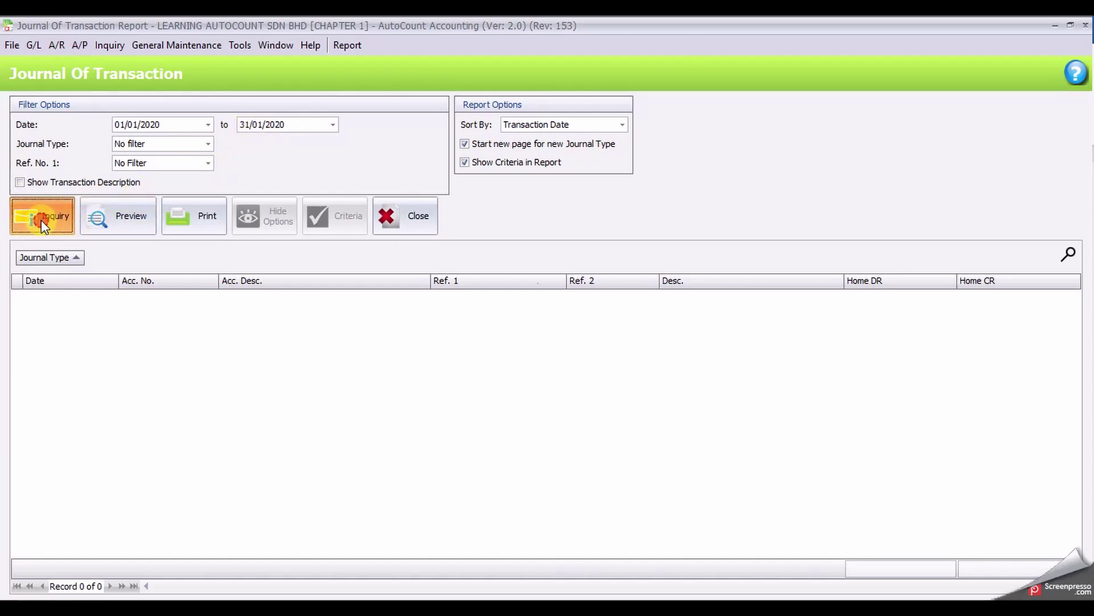
scroll(424, 443, "down", 2)
scroll(425, 440, "up", 2)
scroll(424, 441, "down", 2)
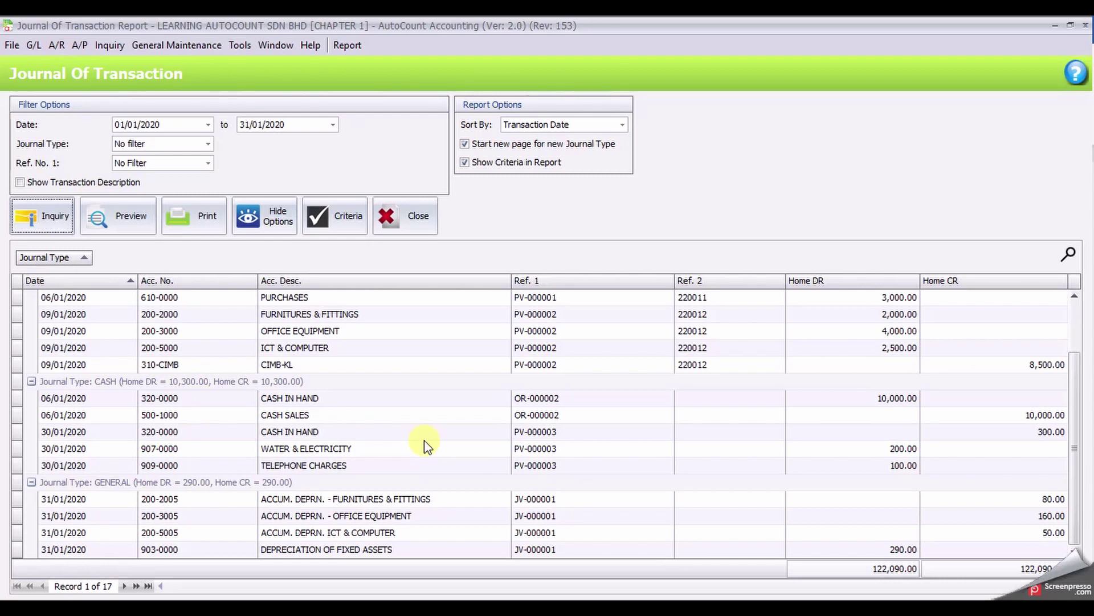
scroll(411, 432, "up", 2)
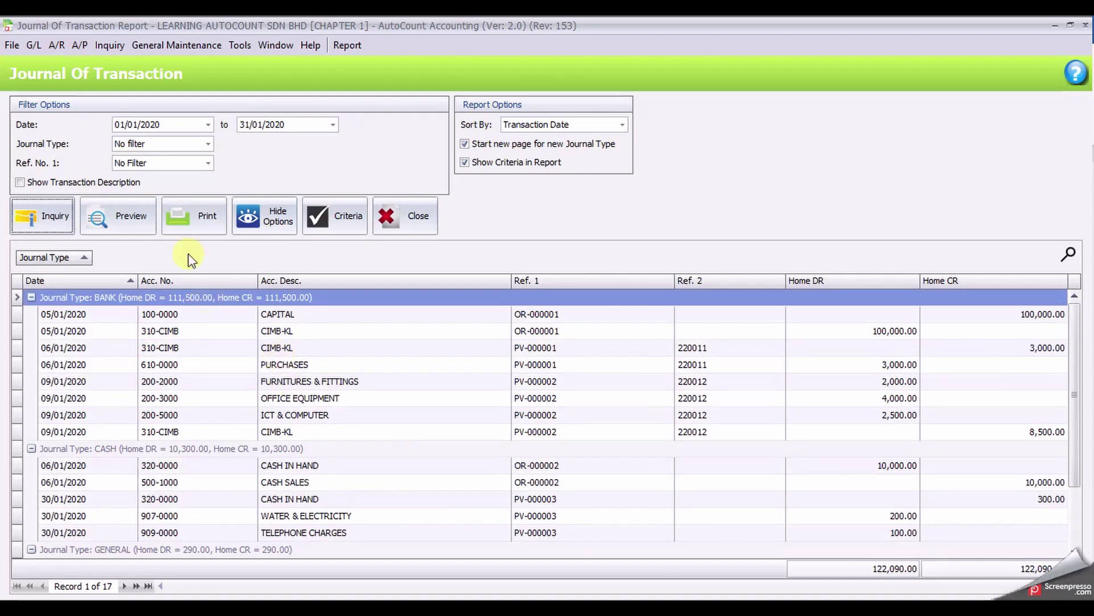
- Preview the three-page Journal of Transaction Listing, then close the preview and report window
left_click(131, 222)
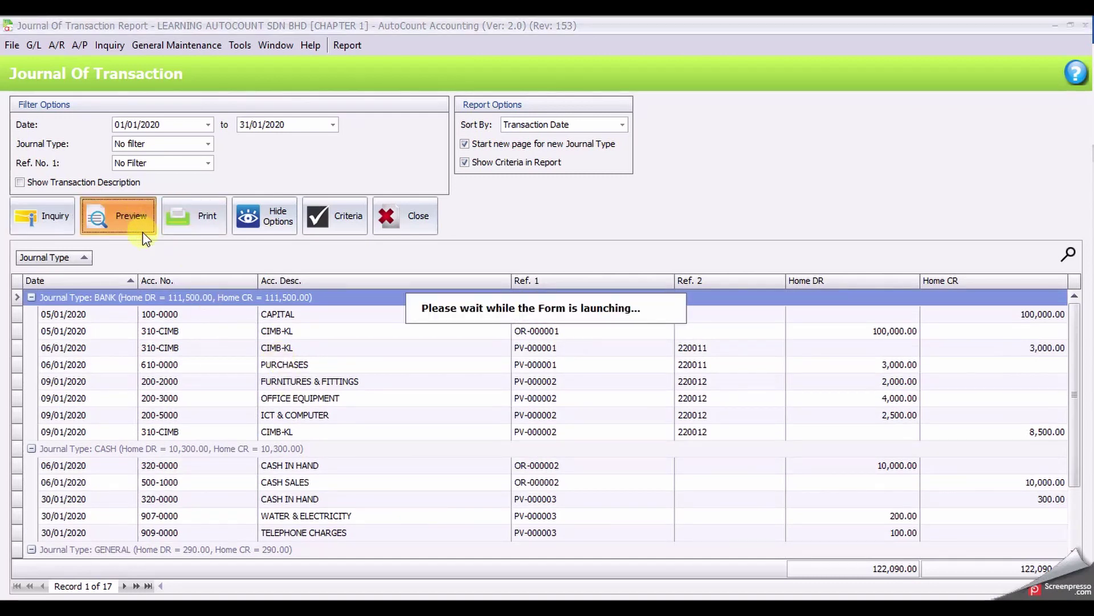
scroll(436, 383, "down", 2)
scroll(437, 386, "up", 1)
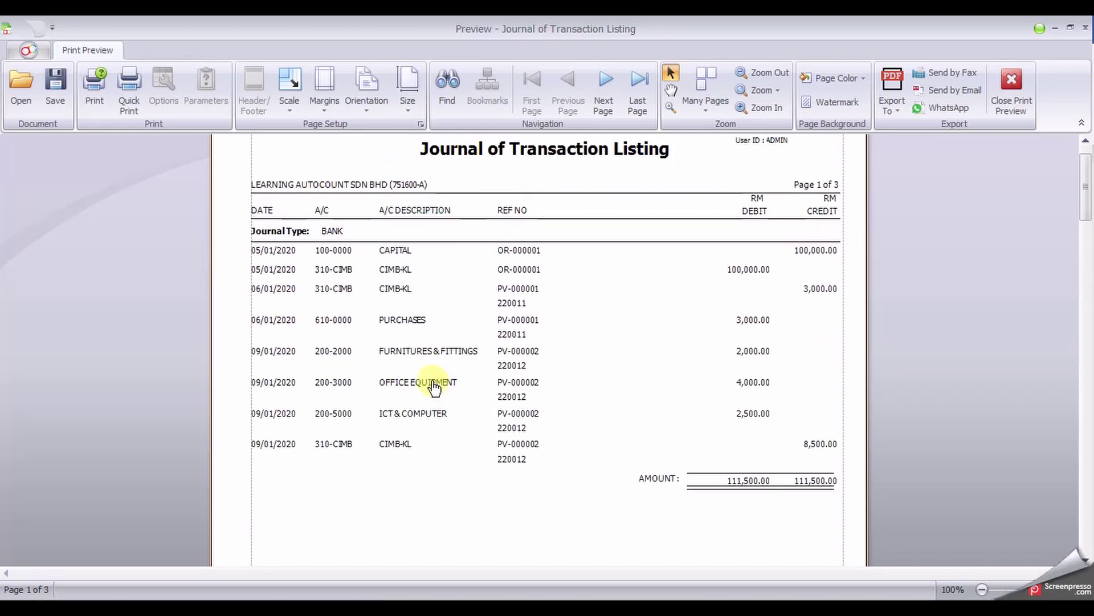
left_click(1011, 101)
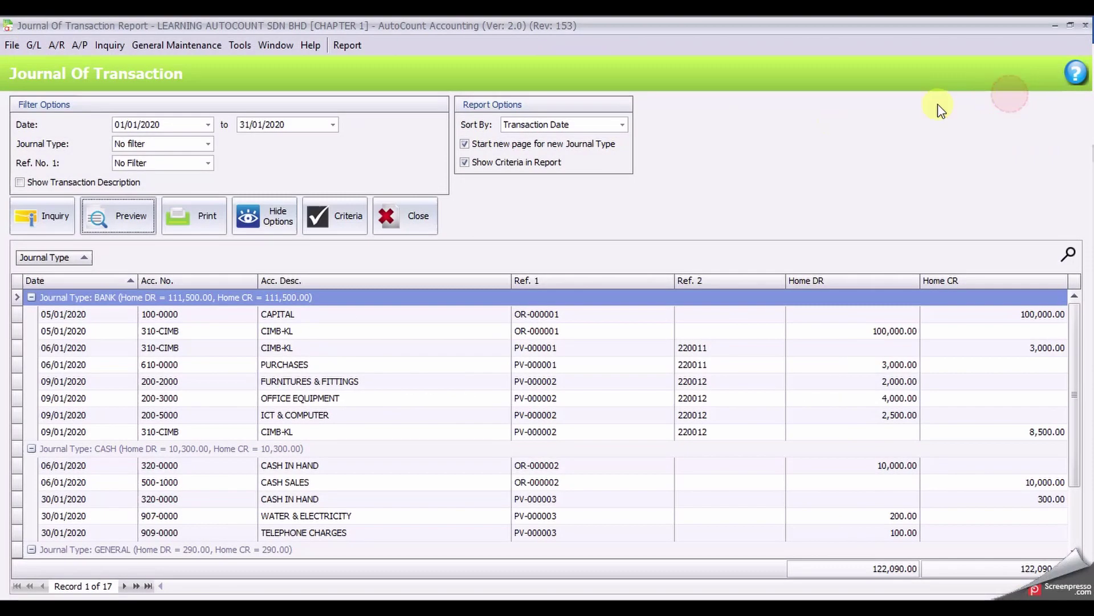
left_click(1085, 25)
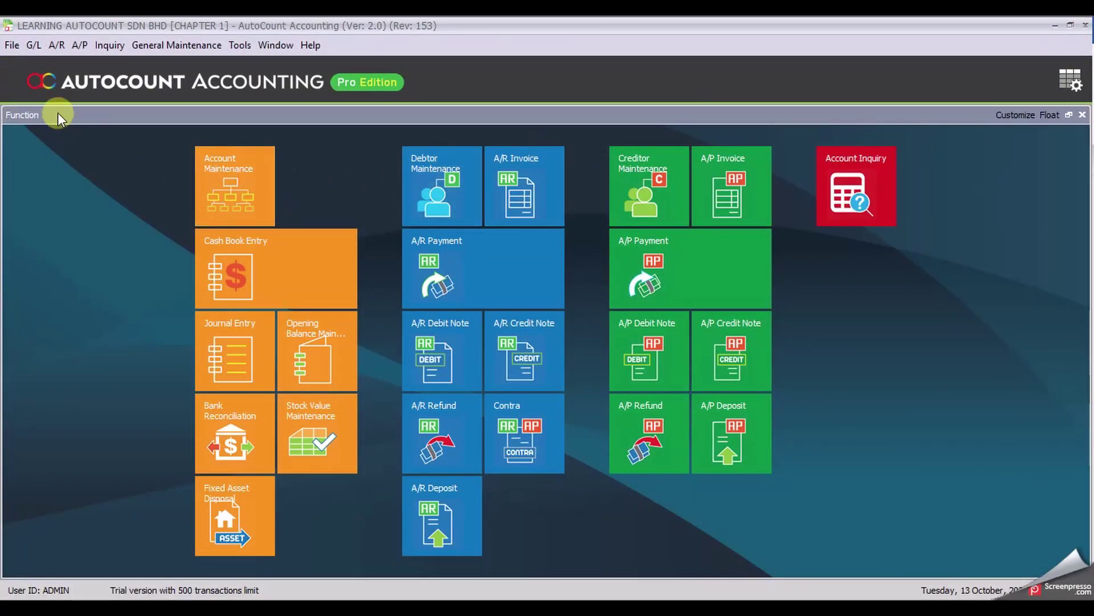
- Preview the Trial Balance as at 31/01/2020, debits and credits both 112,790.00, then close it
left_click(33, 44)
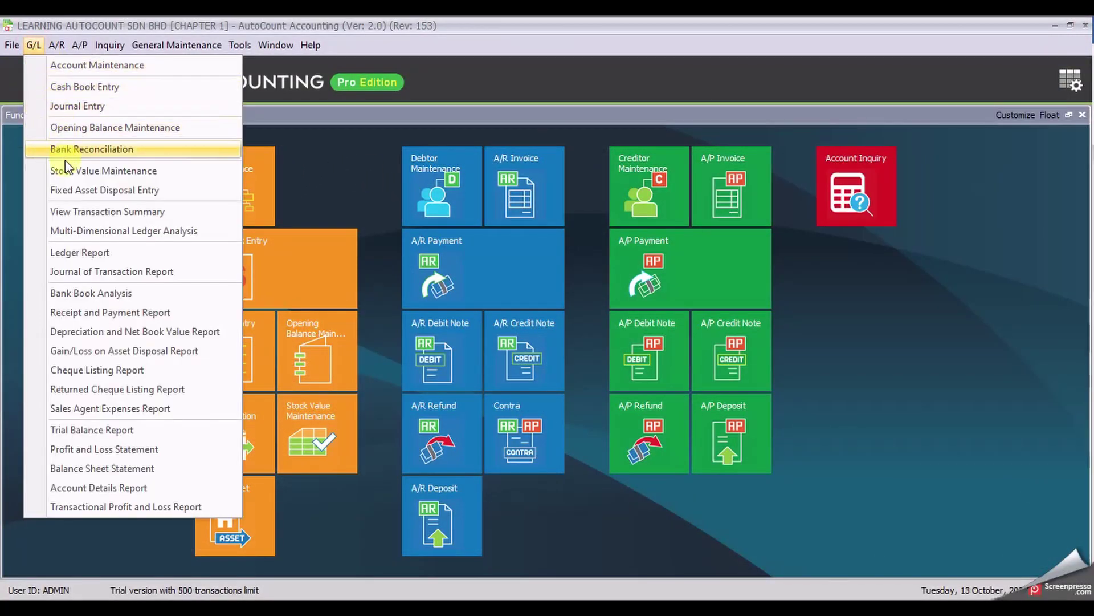
left_click(134, 435)
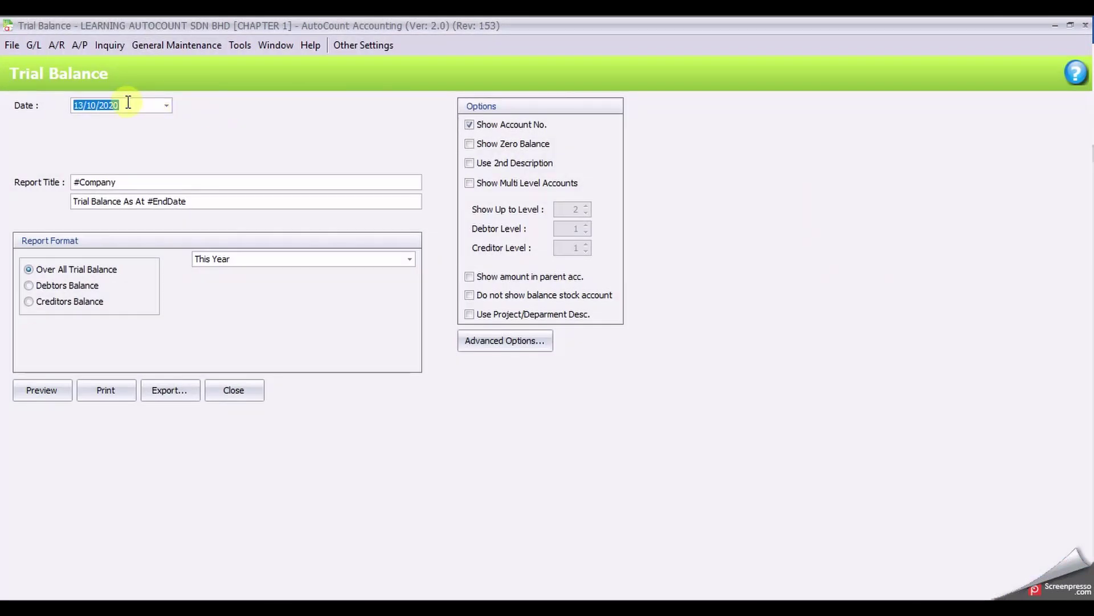
type("31")
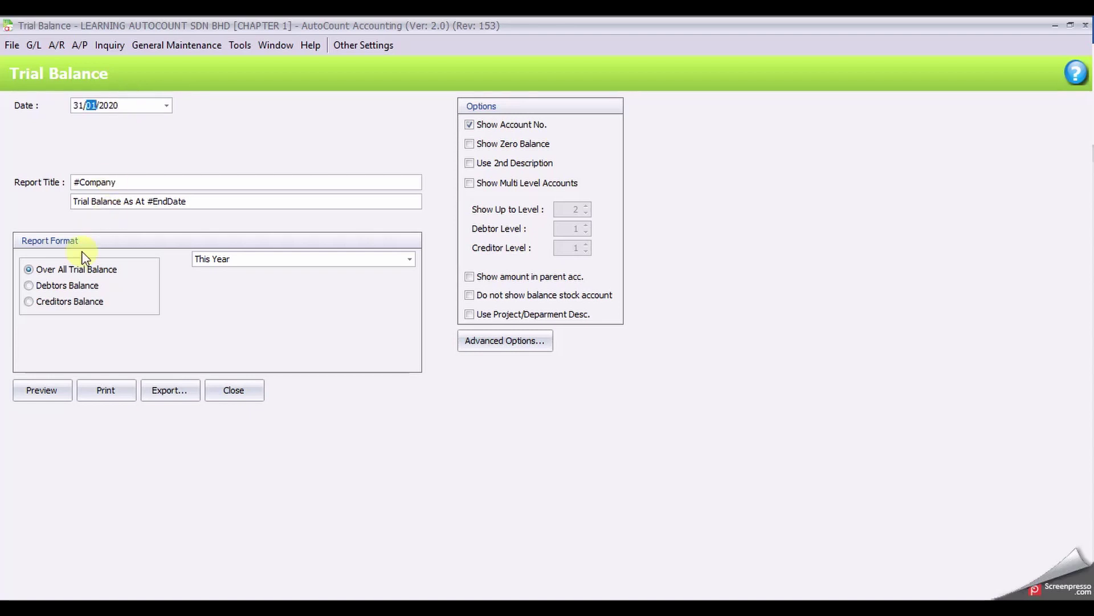
left_click(54, 383)
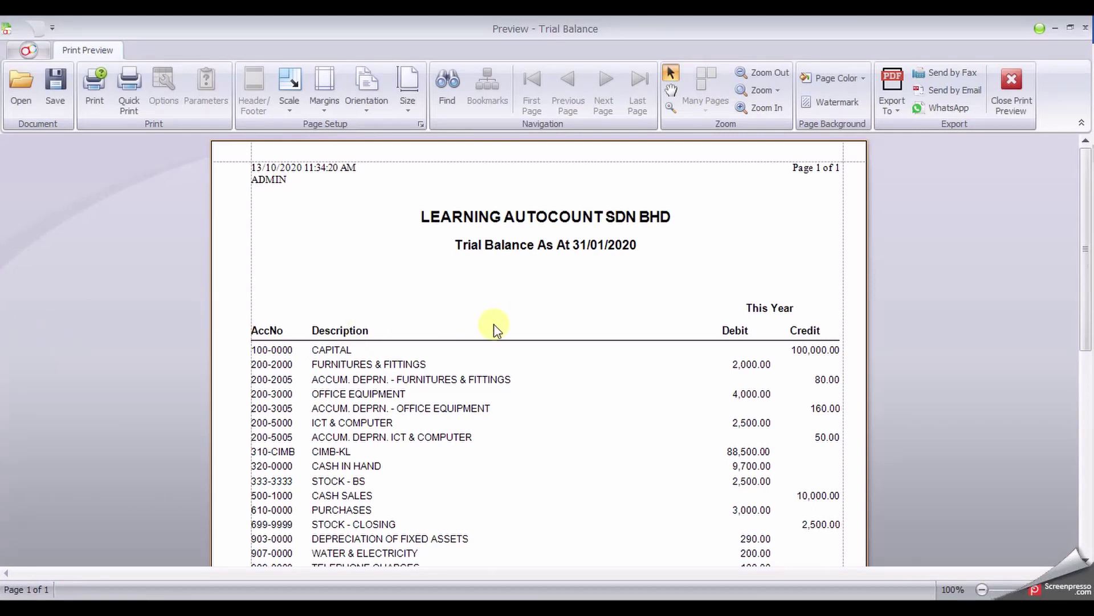
scroll(494, 324, "down", 3)
scroll(493, 326, "up", 1)
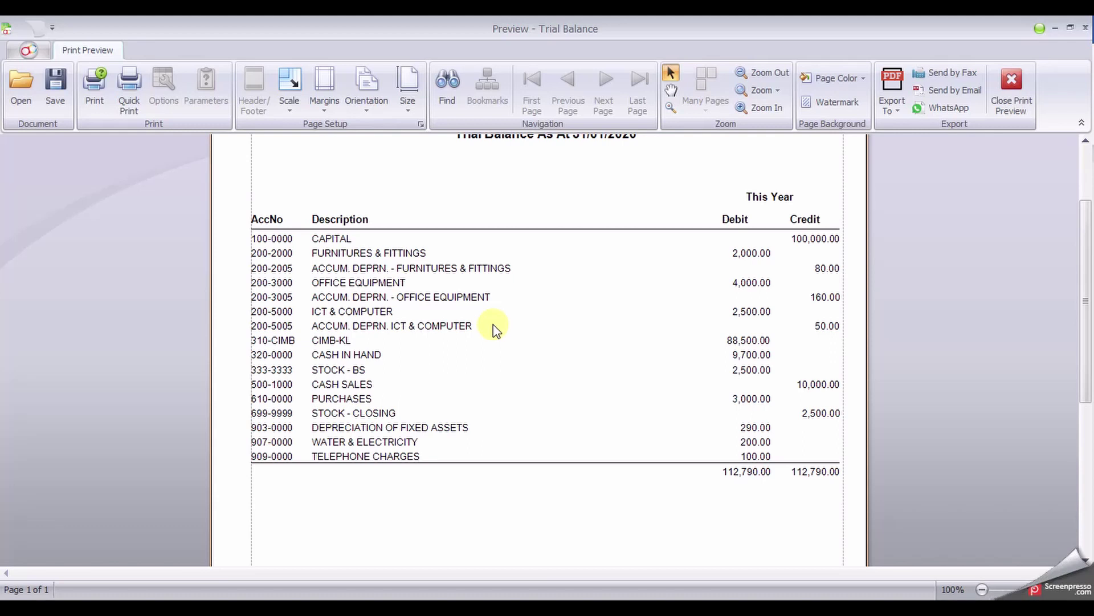
scroll(494, 328, "up", 1)
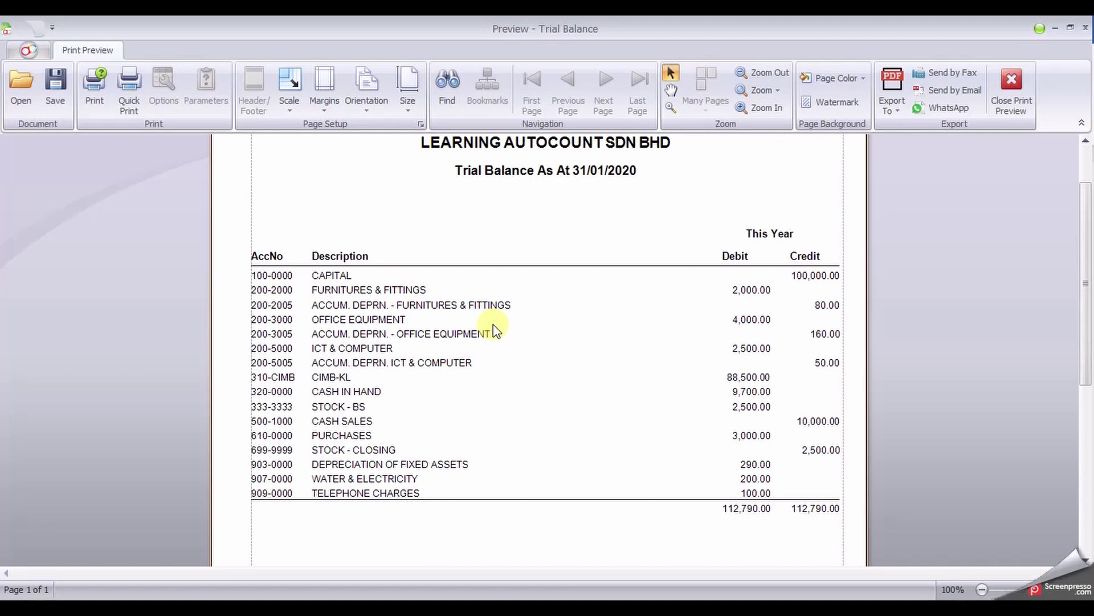
left_click(1011, 90)
- Preview the Profit and Loss Statement dated 31/01/2020, down to its 8,910.00 net profit
left_click(1085, 25)
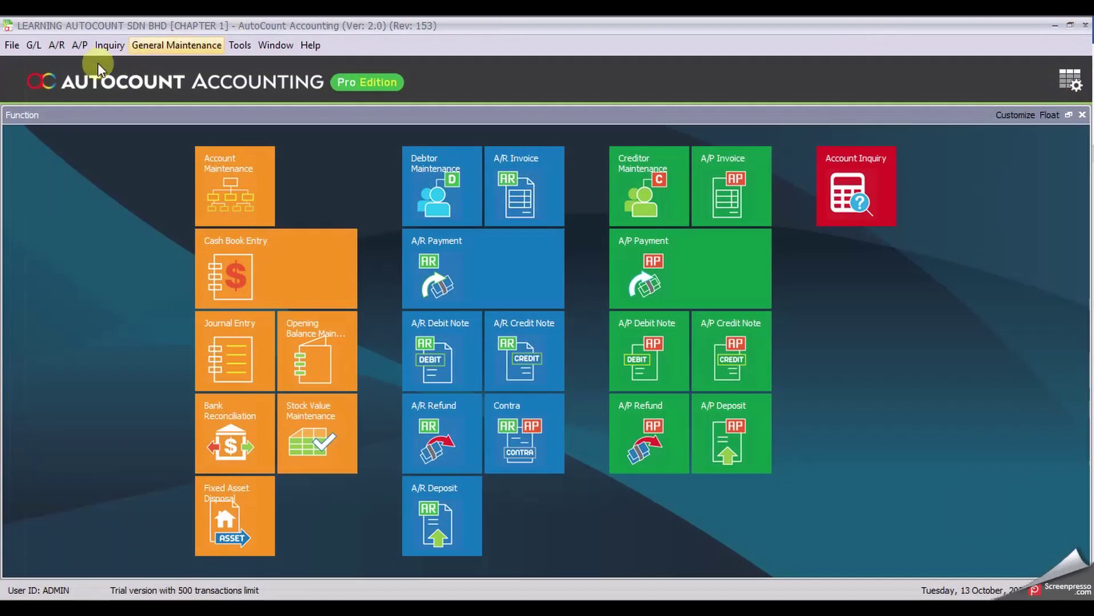
left_click(32, 46)
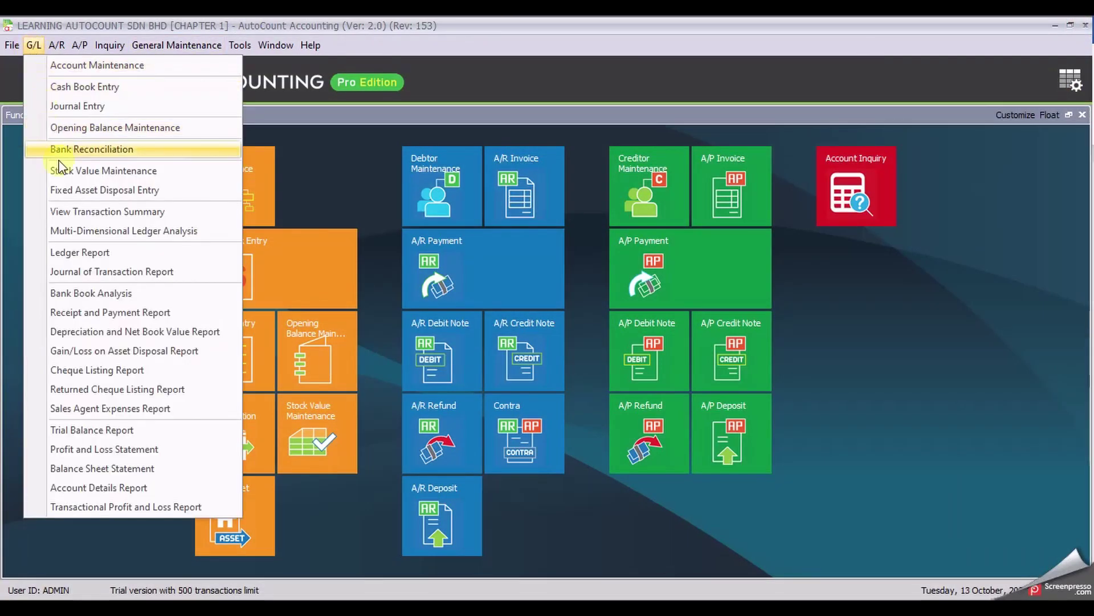
left_click(116, 452)
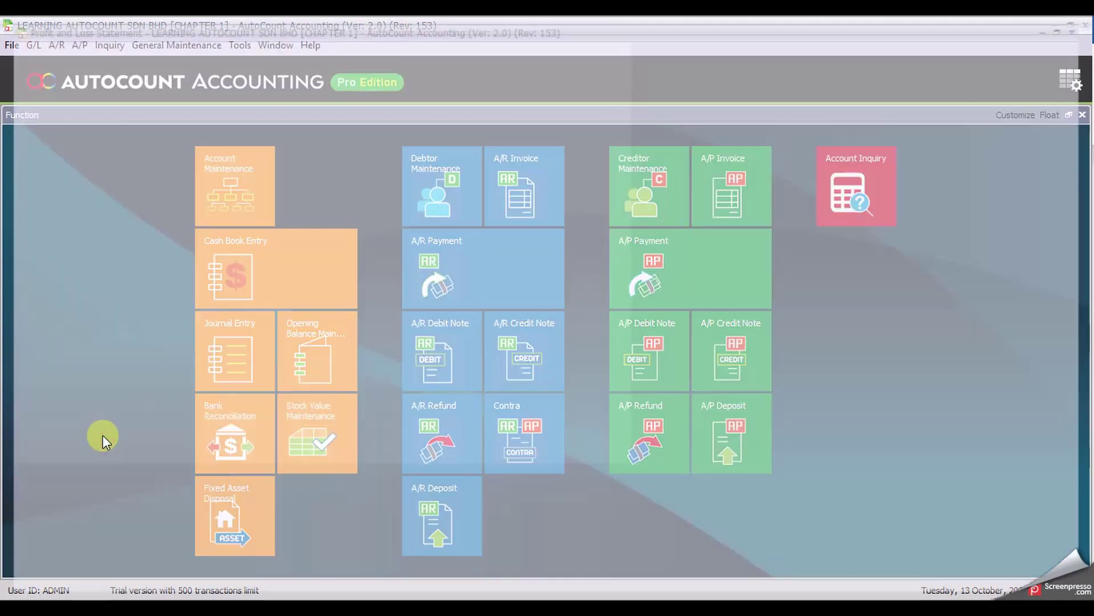
left_click(98, 105)
left_click(75, 105)
type("31/01/2020")
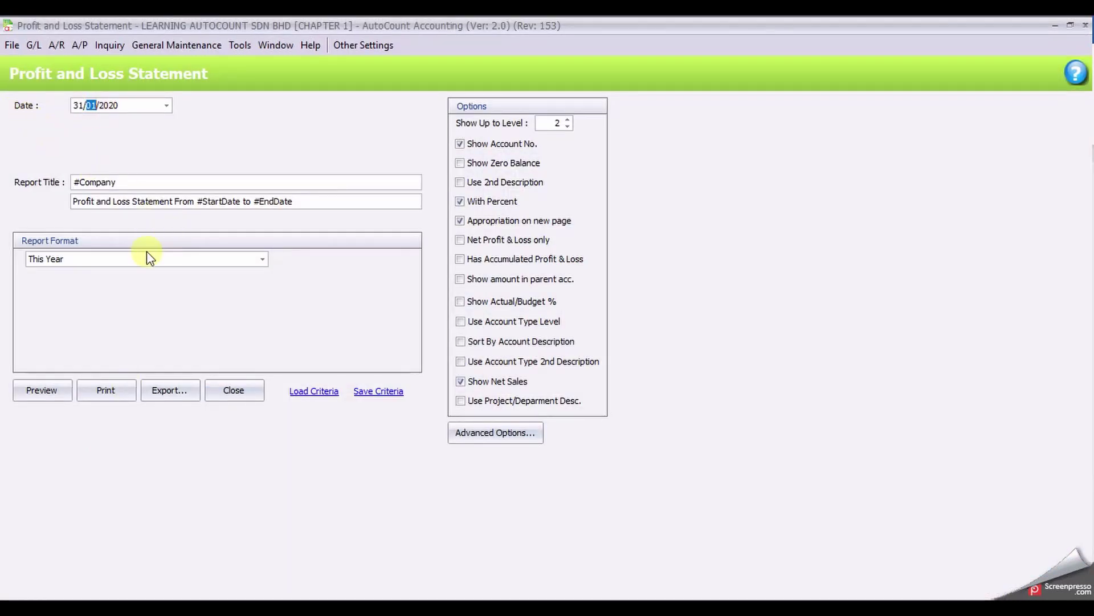
left_click(43, 392)
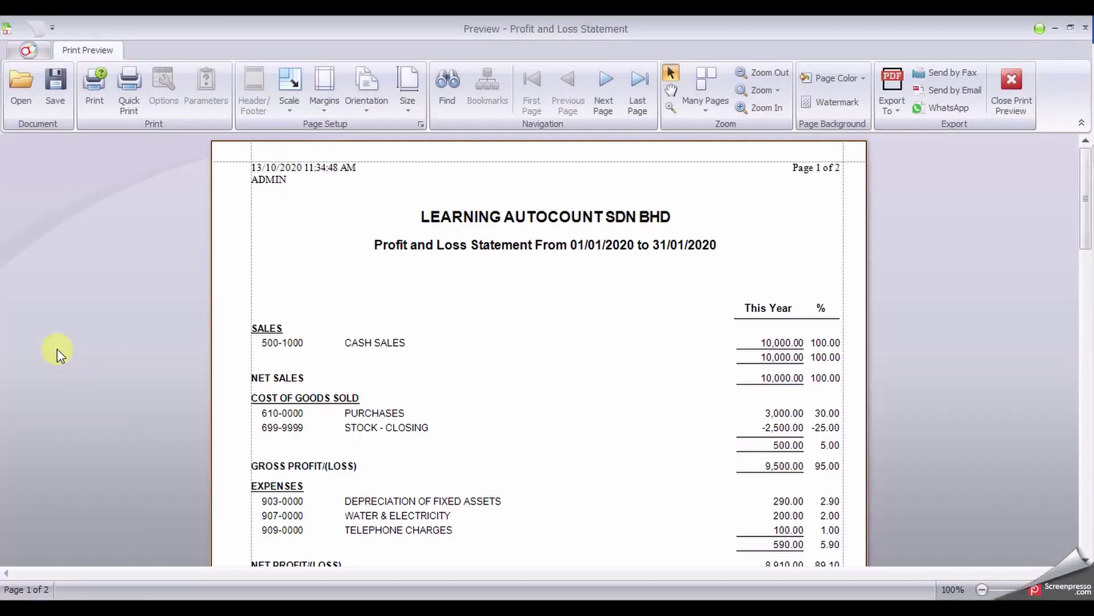
scroll(491, 338, "down", 1)
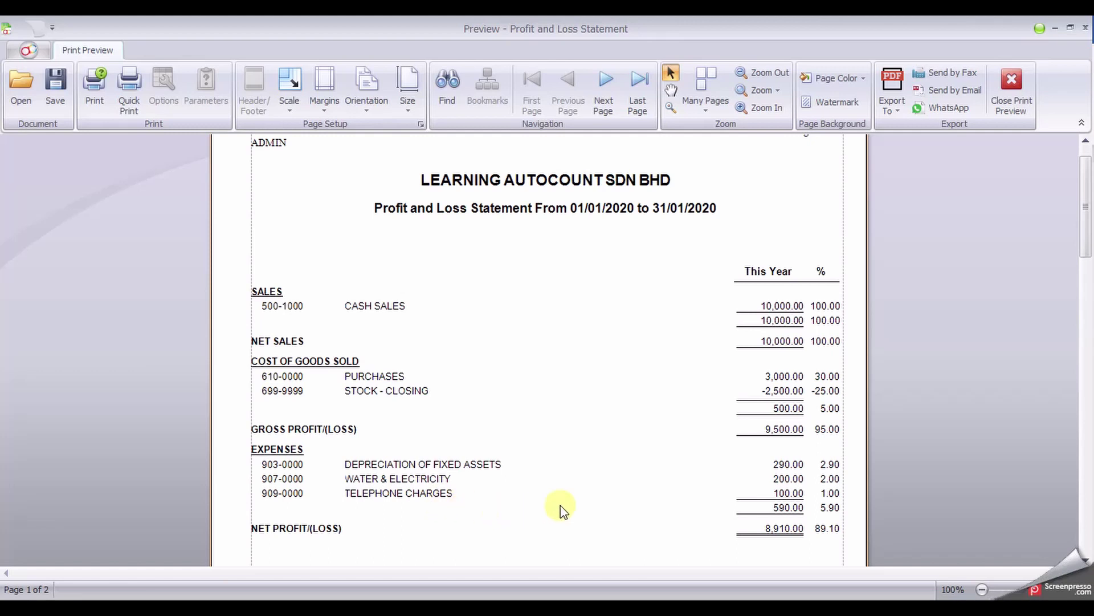
- Trace the 10,000.00 cash sales to receipt voucher OR-000002, then close back to the settings
left_click(769, 309)
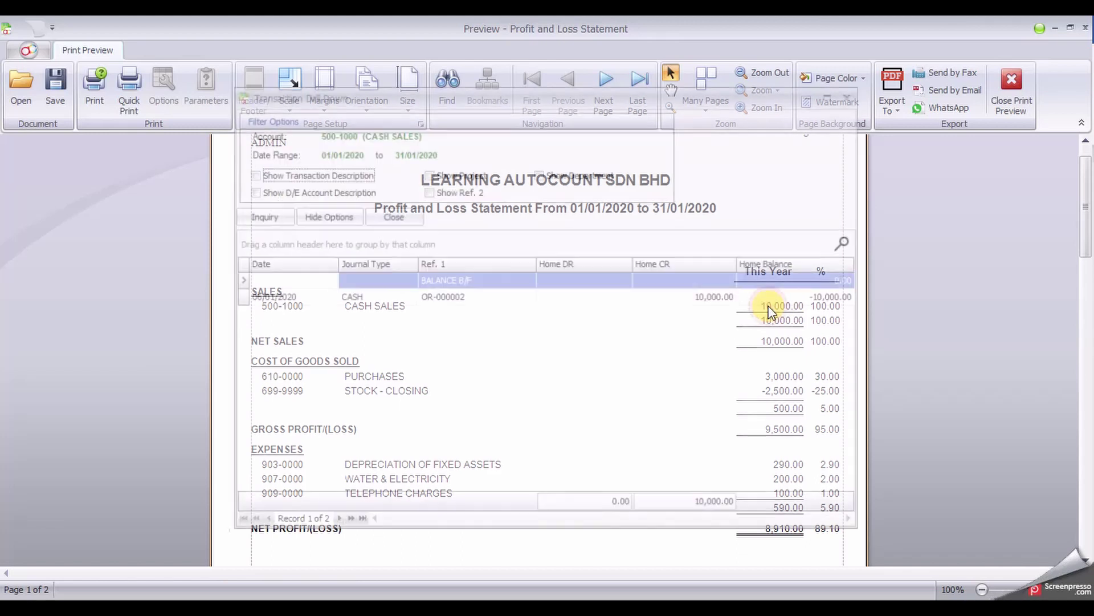
double_click(422, 297)
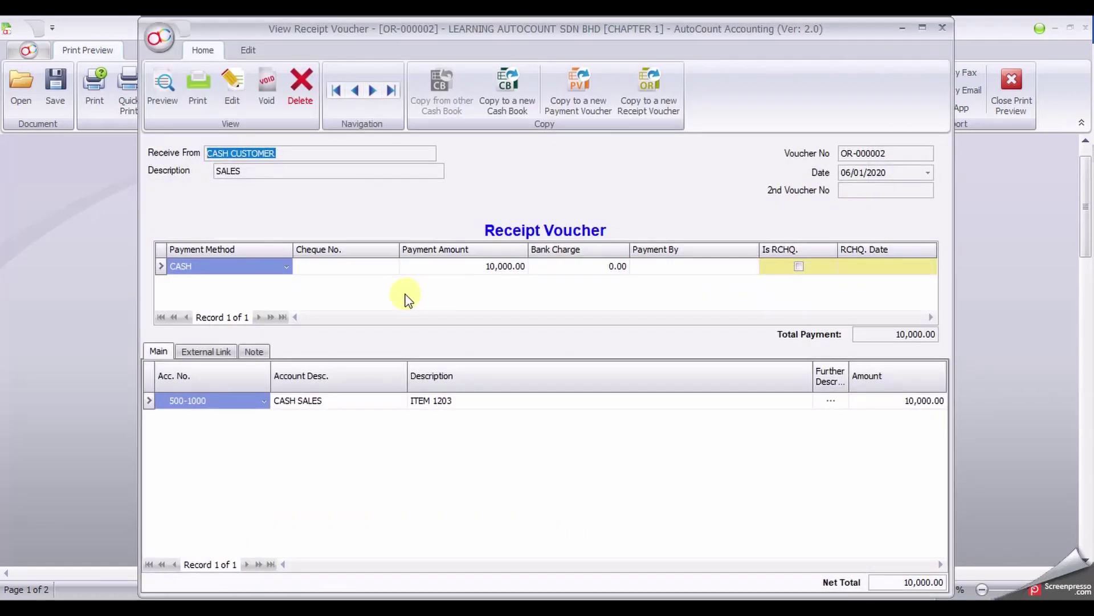
left_click(941, 29)
left_click(857, 94)
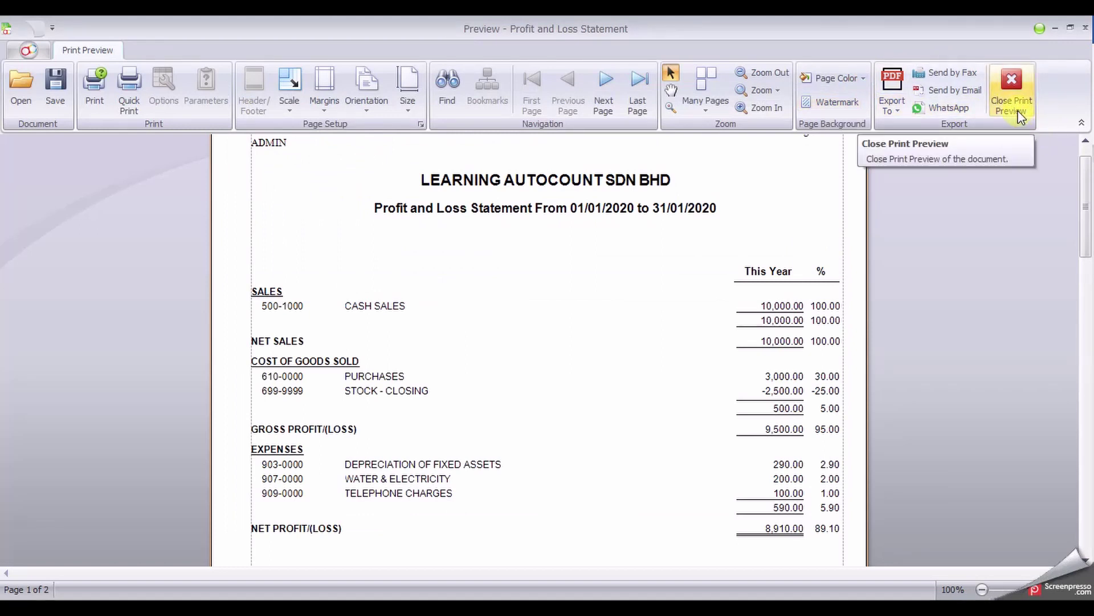
left_click(1019, 114)
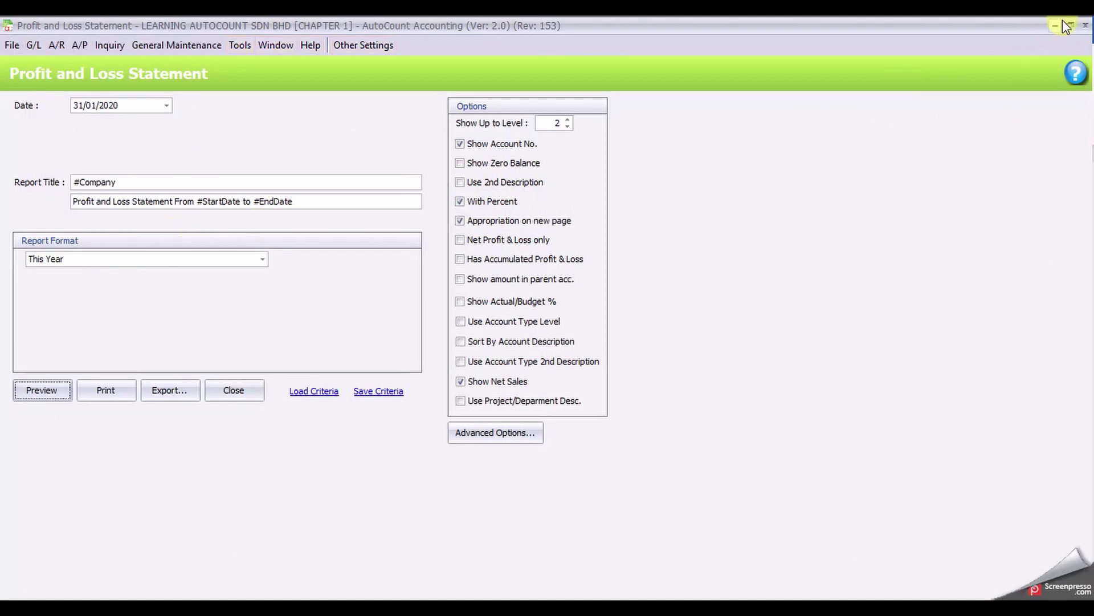
- Preview the Balance Sheet as at 31/01/2020, totalling 108,910.00 with 8,910.00 retained profit
left_click(1086, 26)
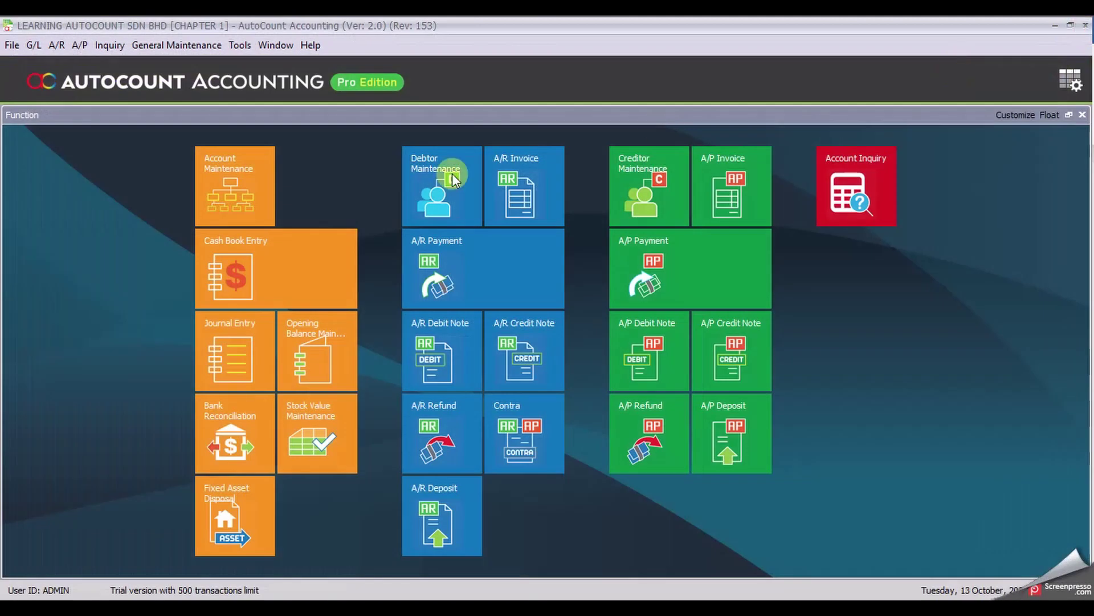
left_click(35, 47)
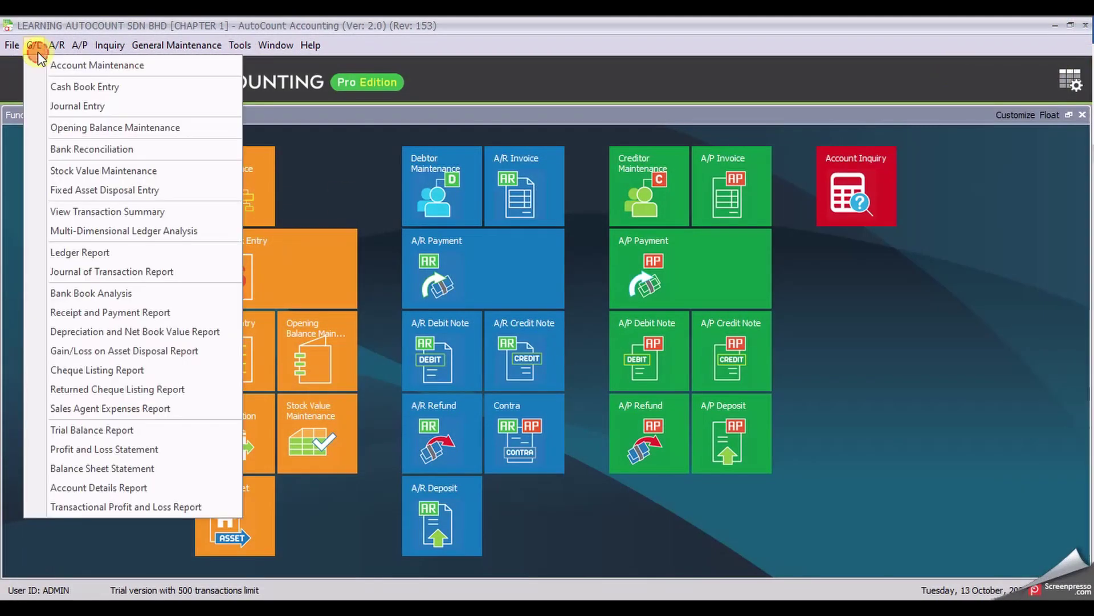
left_click(124, 470)
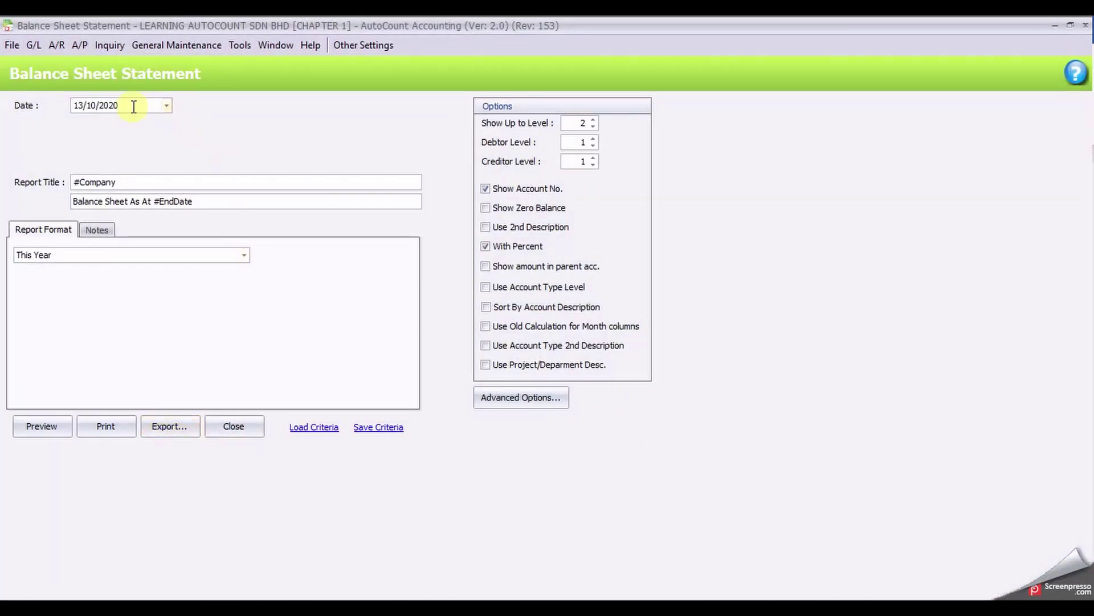
double_click(81, 105)
type("31")
left_click(48, 425)
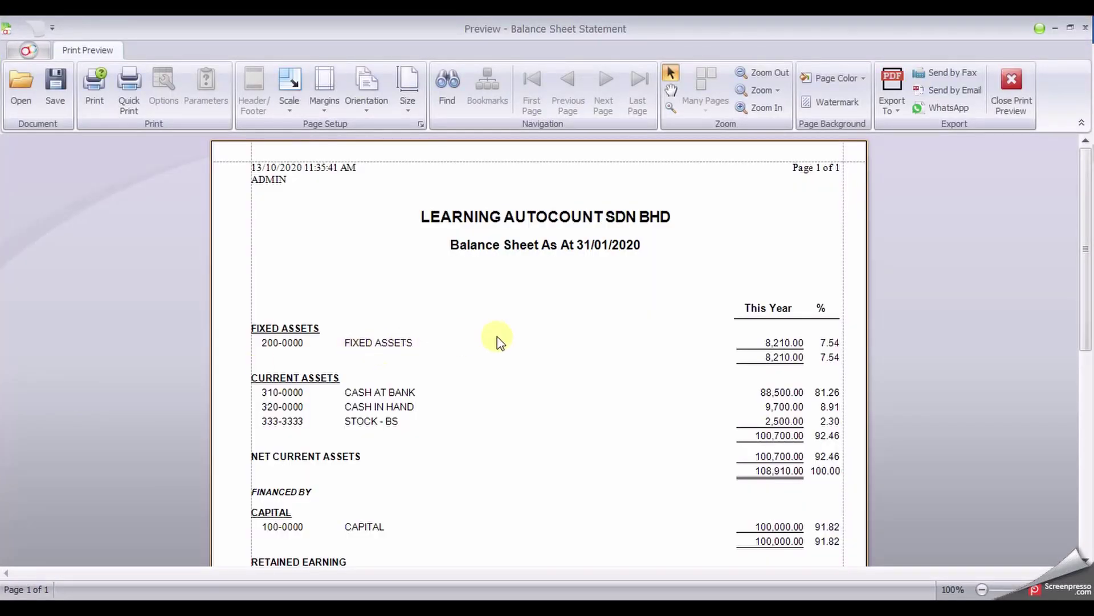
scroll(497, 341, "down", 3)
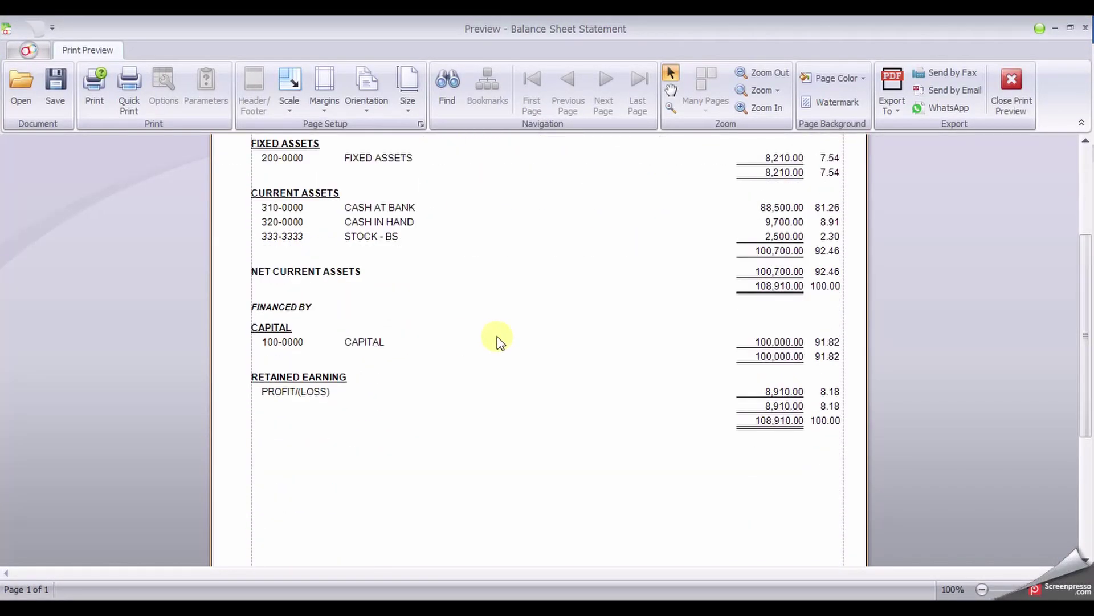
scroll(497, 341, "up", 1)
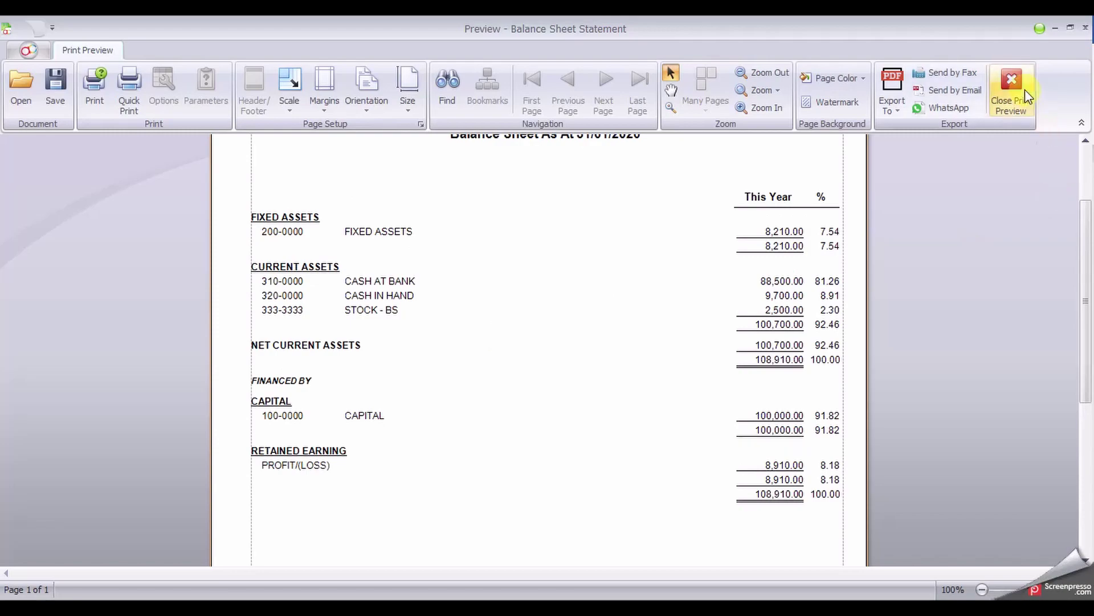